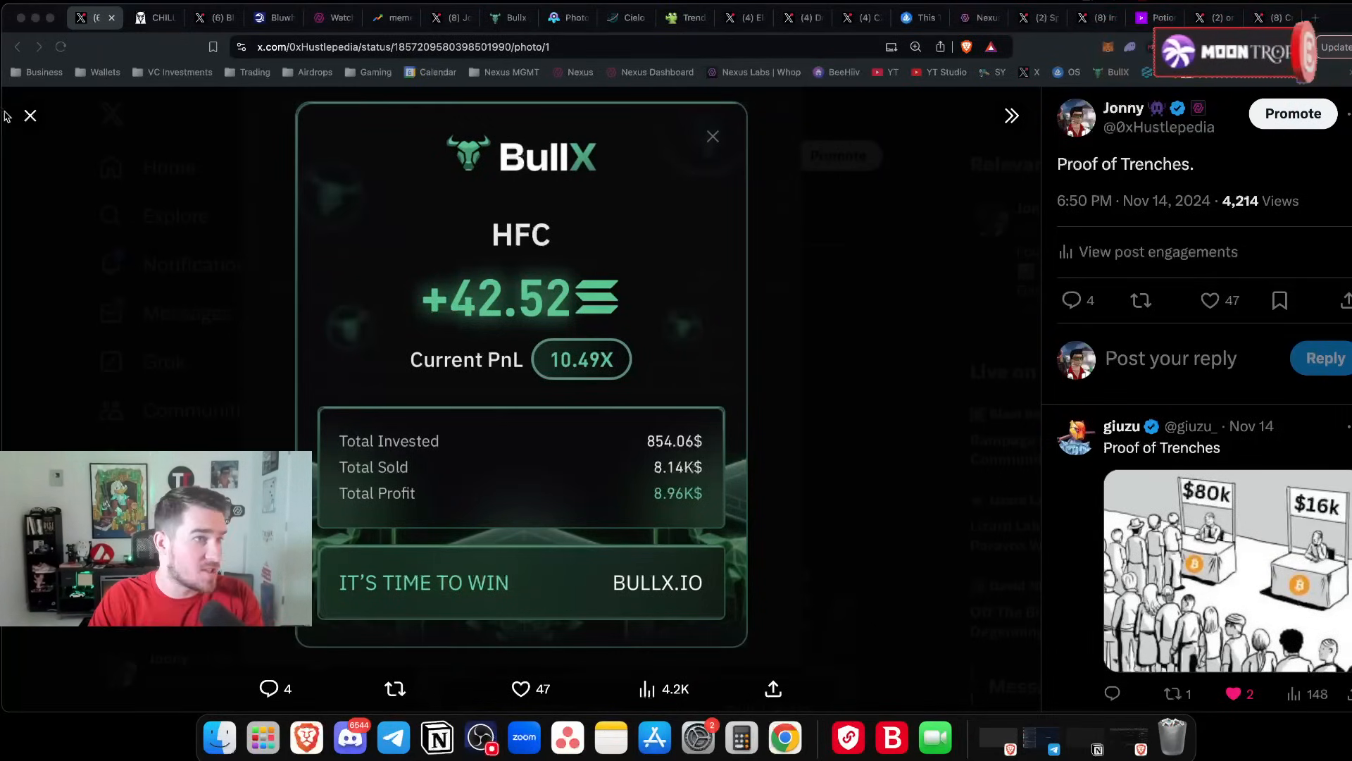
Step: Switch from the BullX profit card on X to the DEX Screener CHILLGUY/SOL chart
click(152, 23)
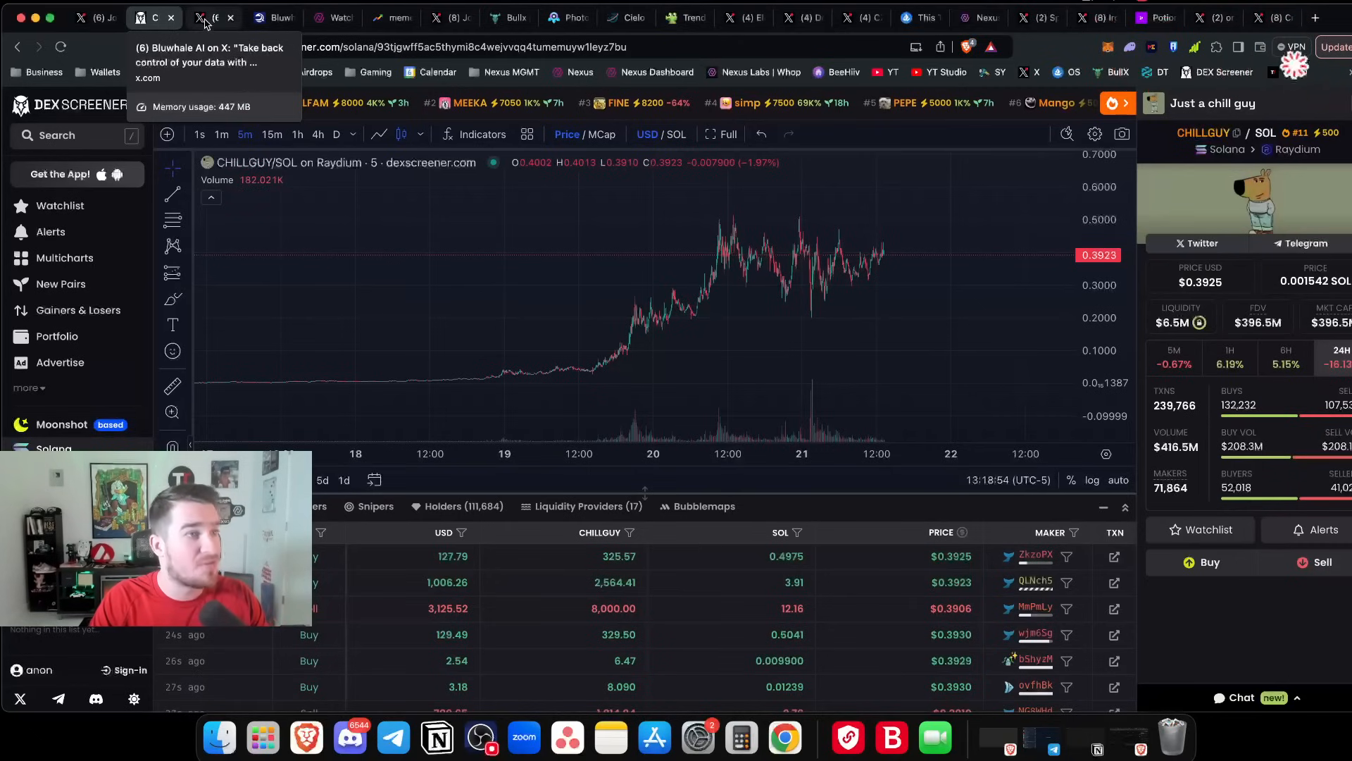
Step: Move from the CHILLGUY/SOL chart to the memecoins Google Trends page
click(379, 21)
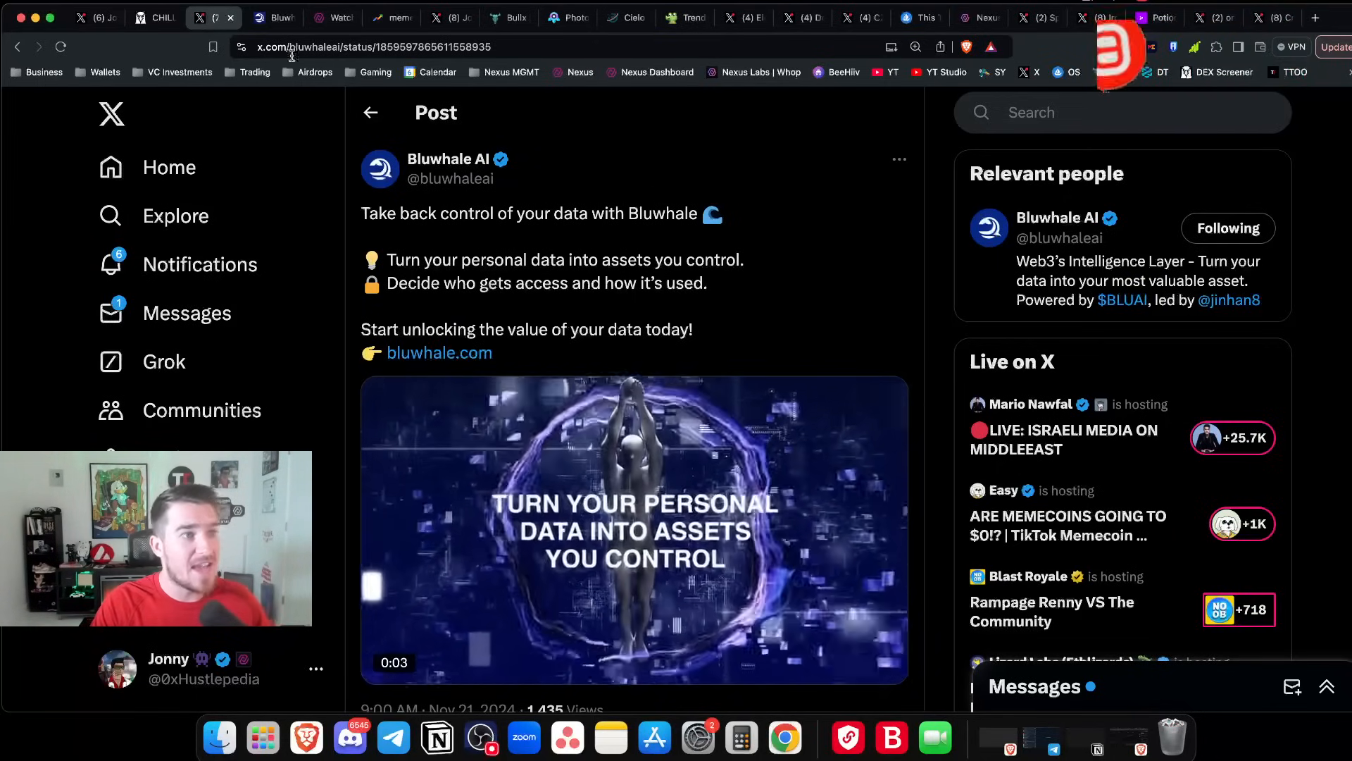
Step: Close the extra Bluwhale AI page
click(286, 20)
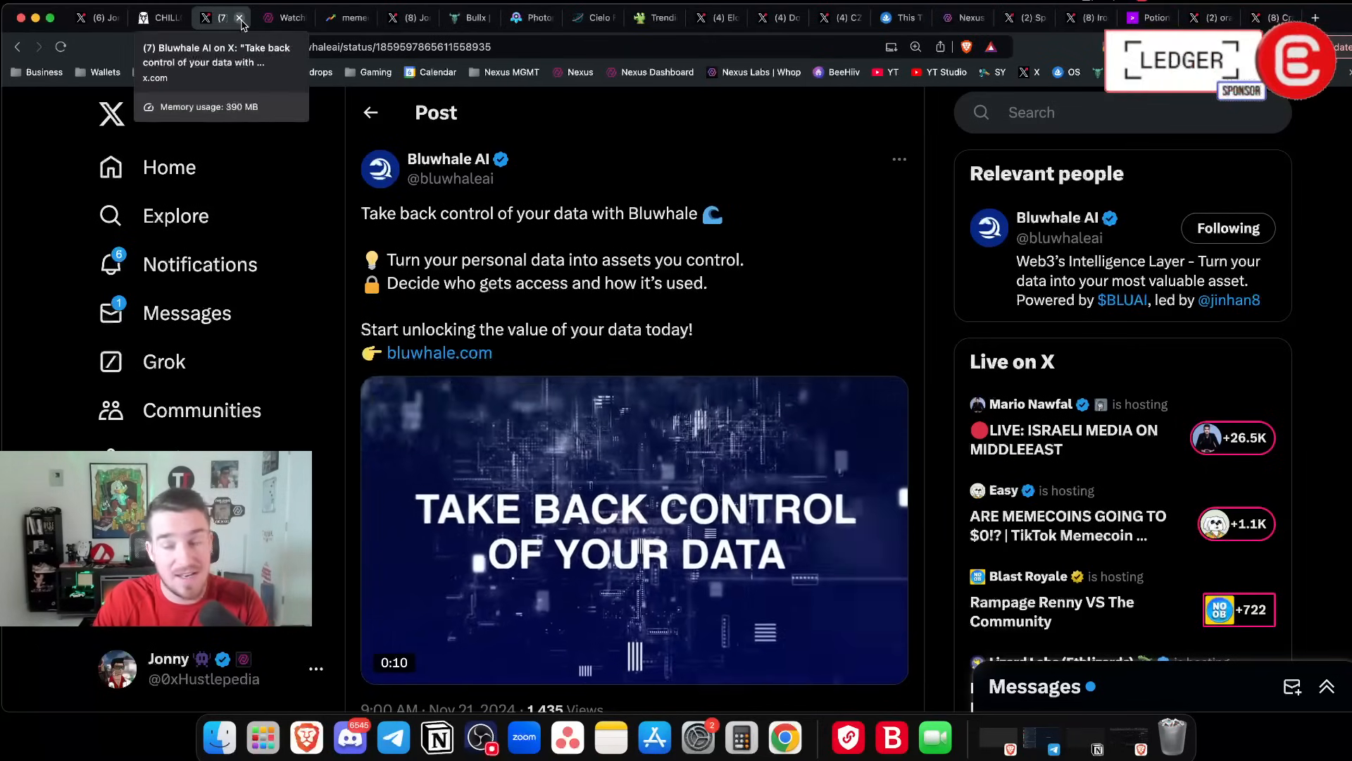
Step: Close the Bluwhale post and bring up the Nexus Memes category with trending coins by volume
click(242, 19)
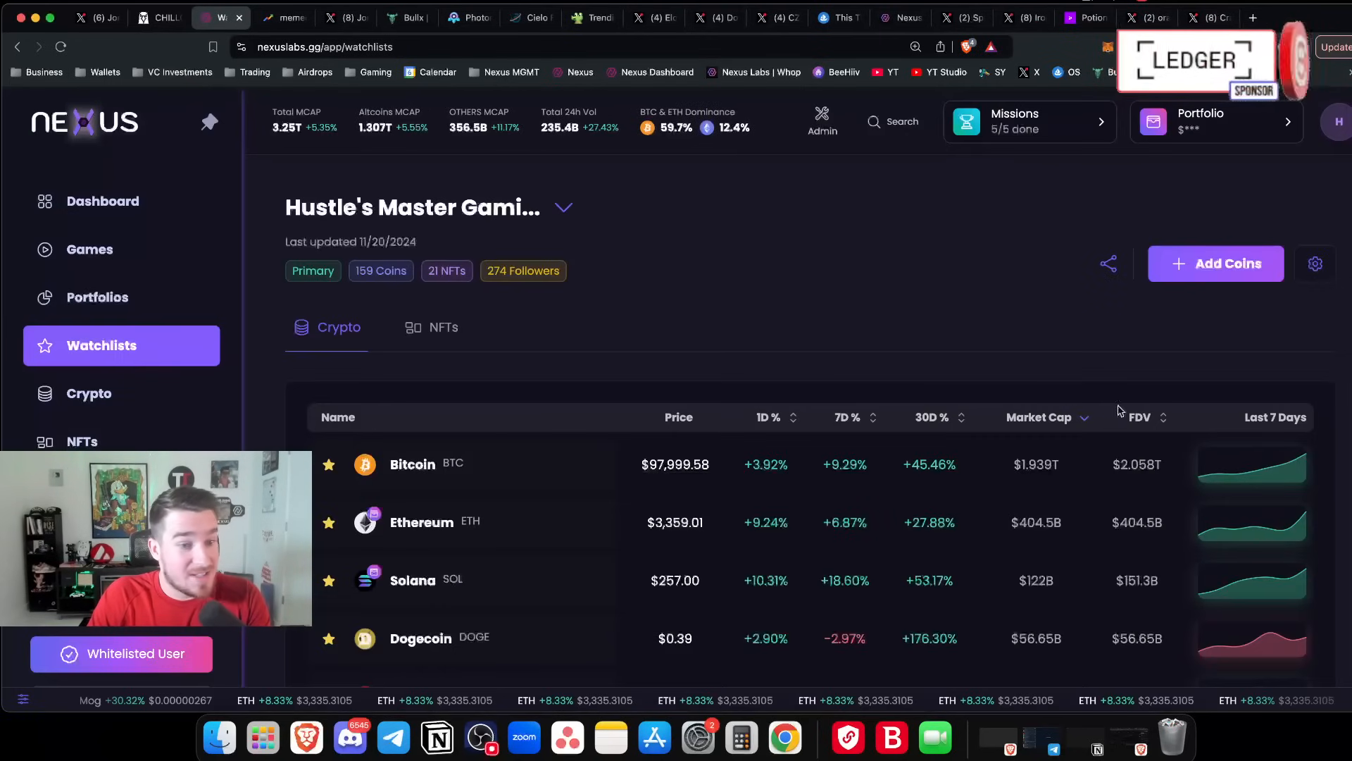
scroll(1015, 372, down, 1)
scroll(1011, 368, down, 2)
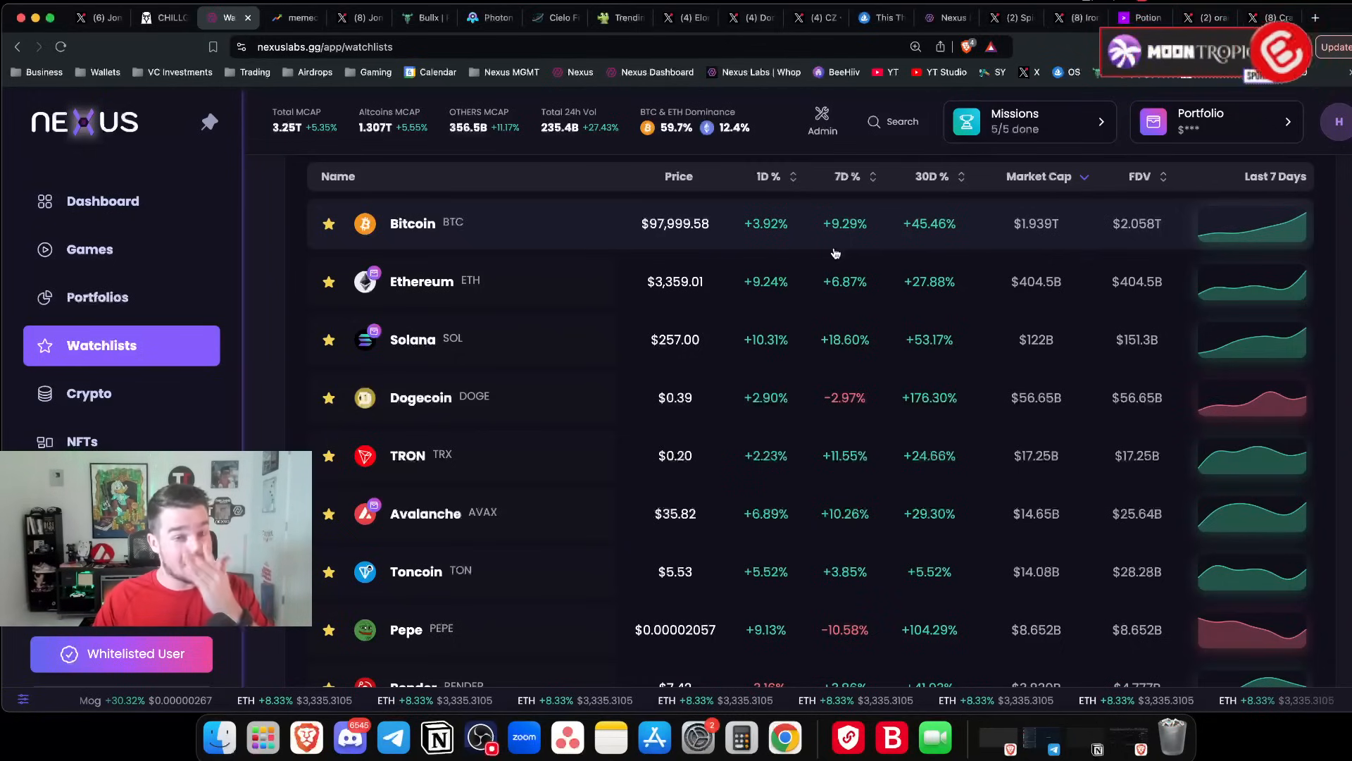
click(183, 215)
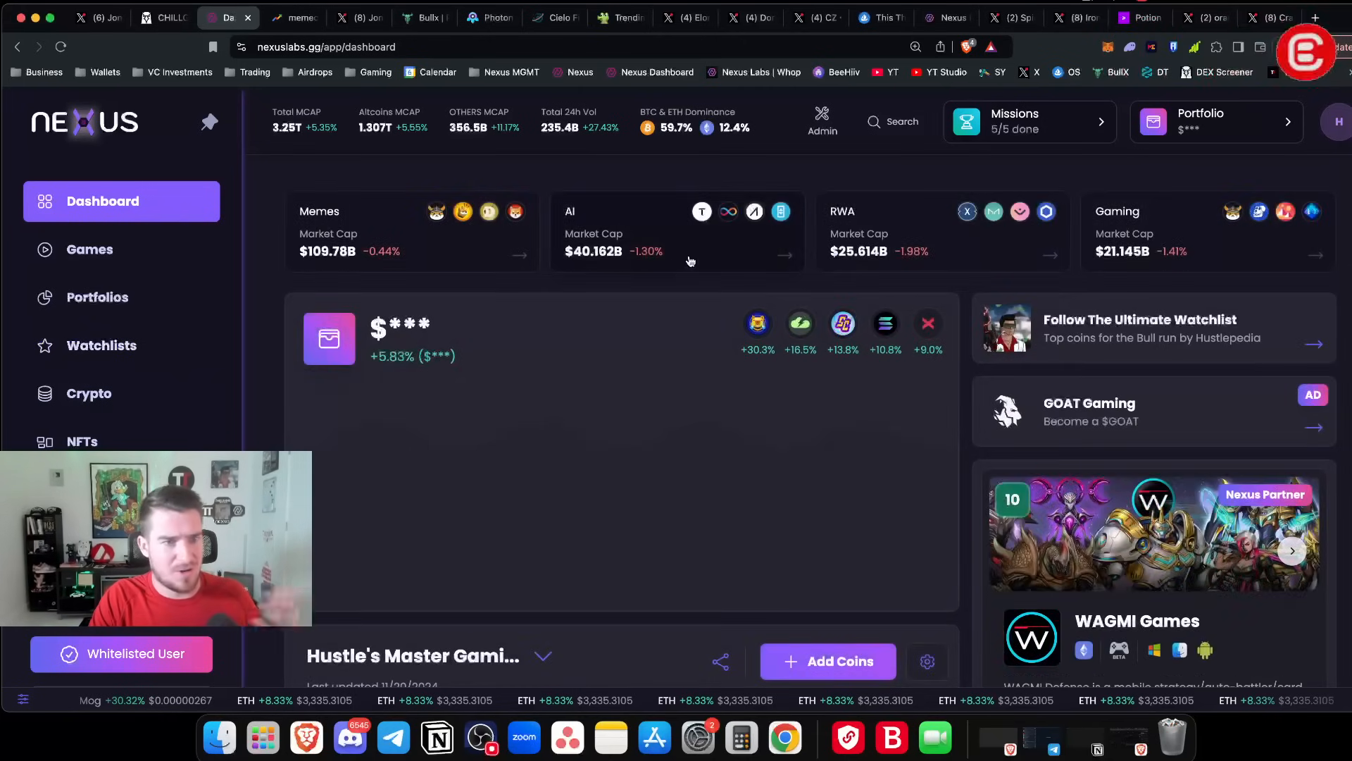
click(481, 245)
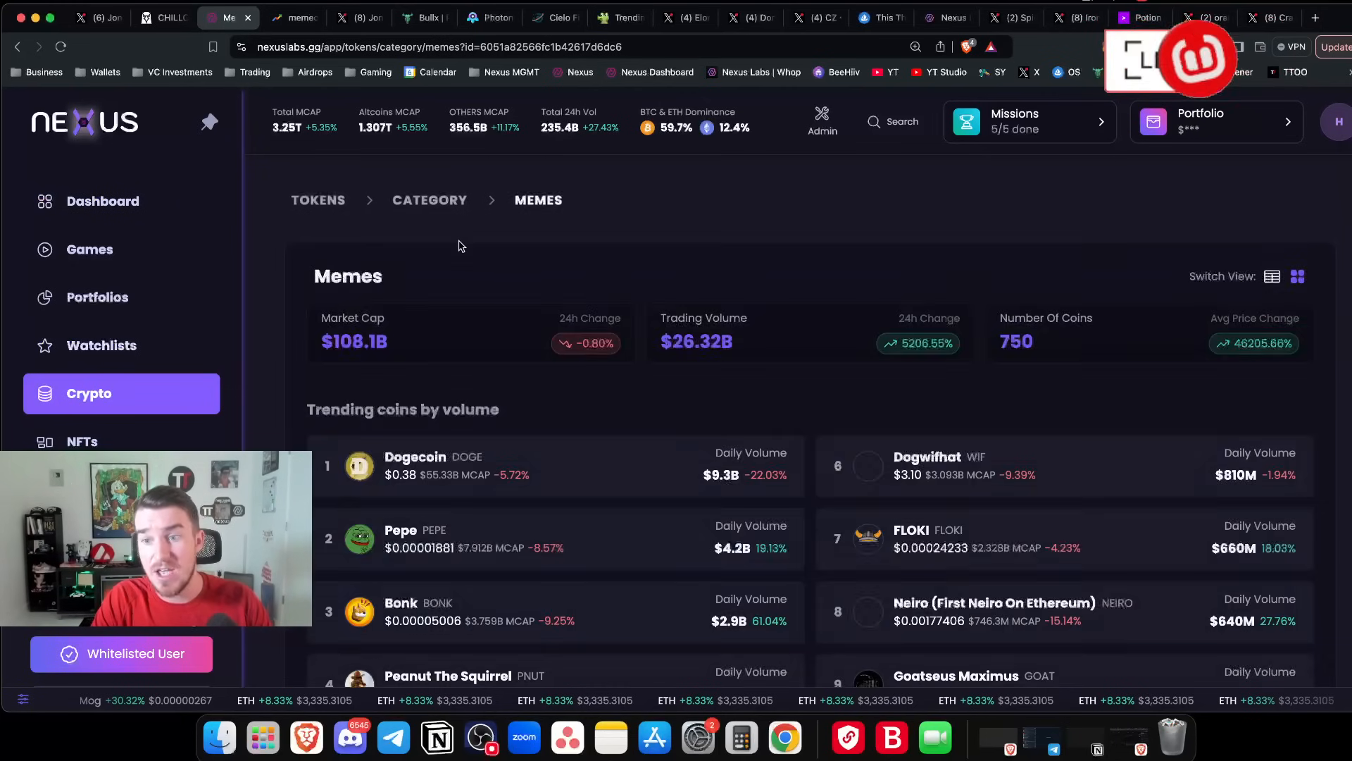
scroll(664, 255, down, 1)
scroll(665, 255, down, 3)
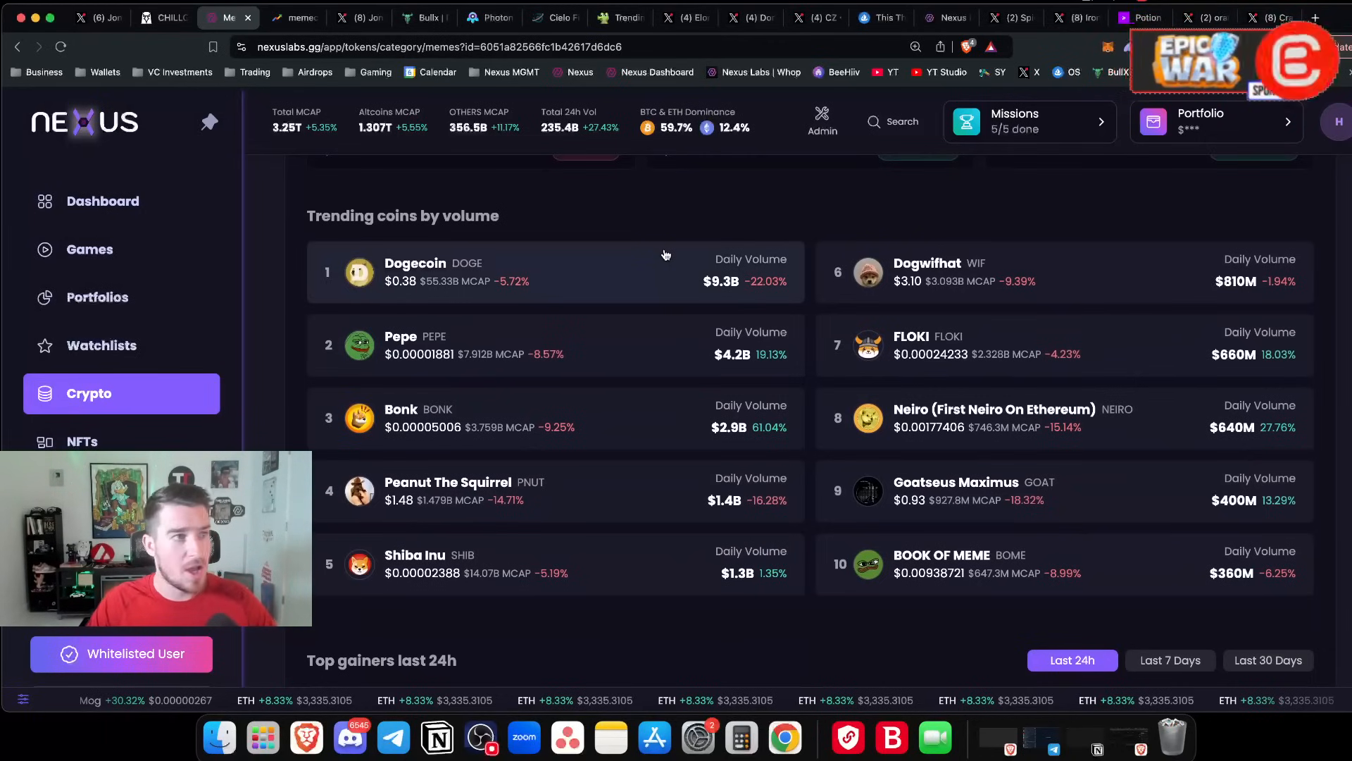
Step: Bring up the CHILLGUY/SOL Raydium chart with its live trades on DEX Screener
click(167, 20)
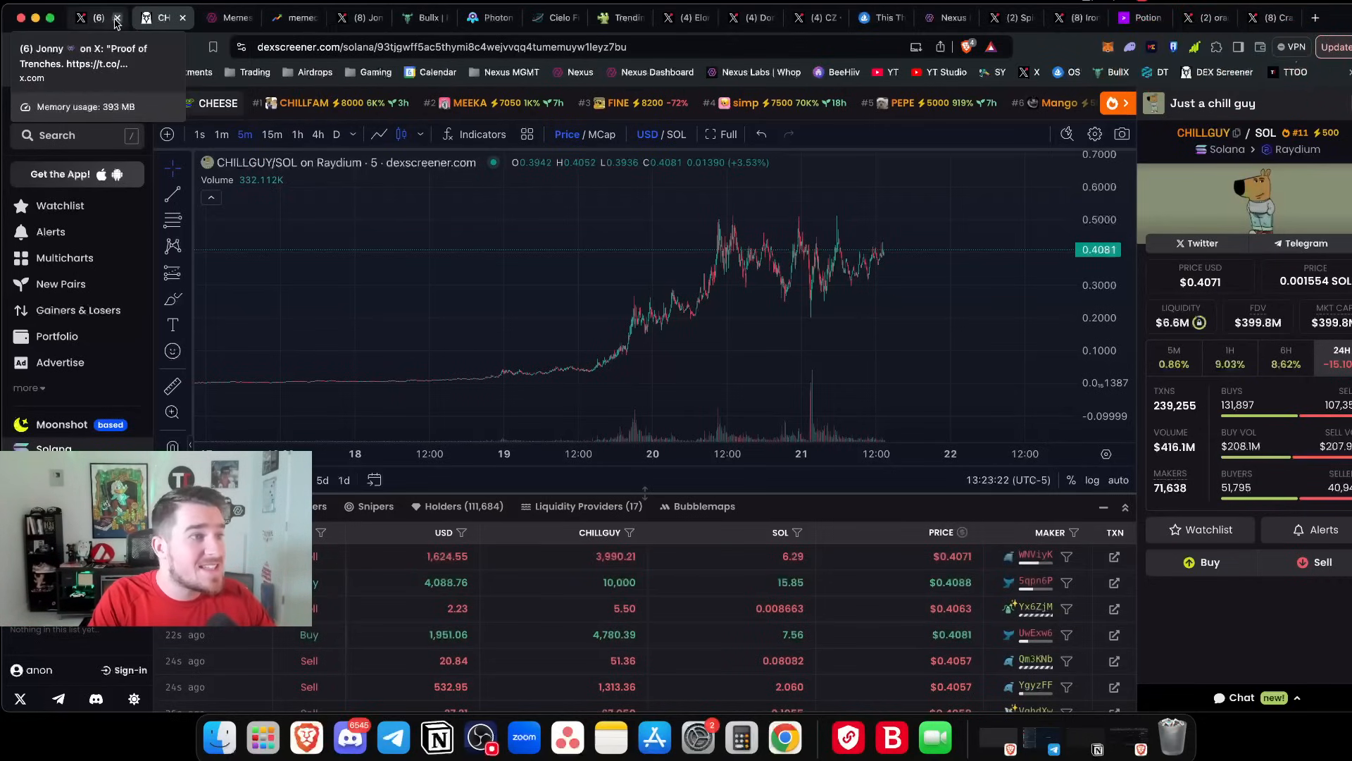
Step: Close the extra X post to reach the featured new meme token launch board
click(116, 18)
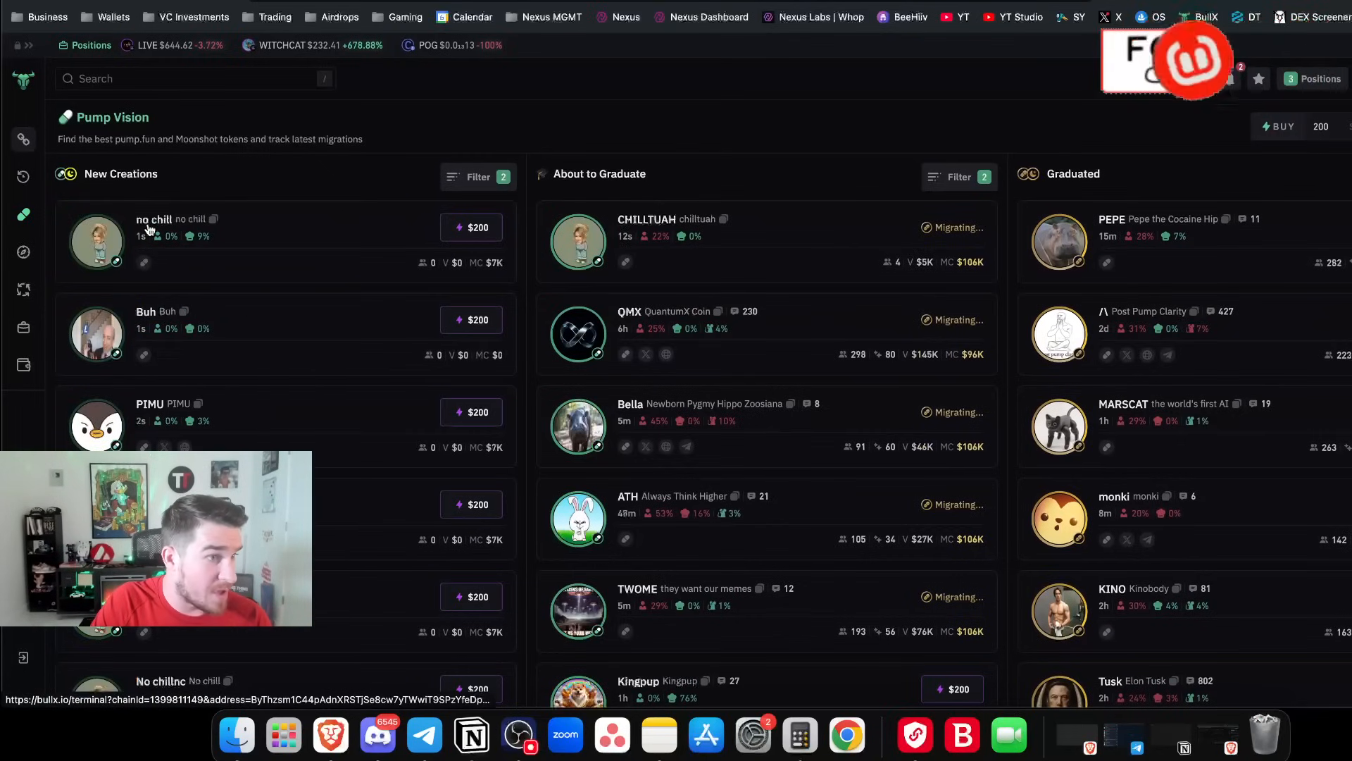
click(148, 229)
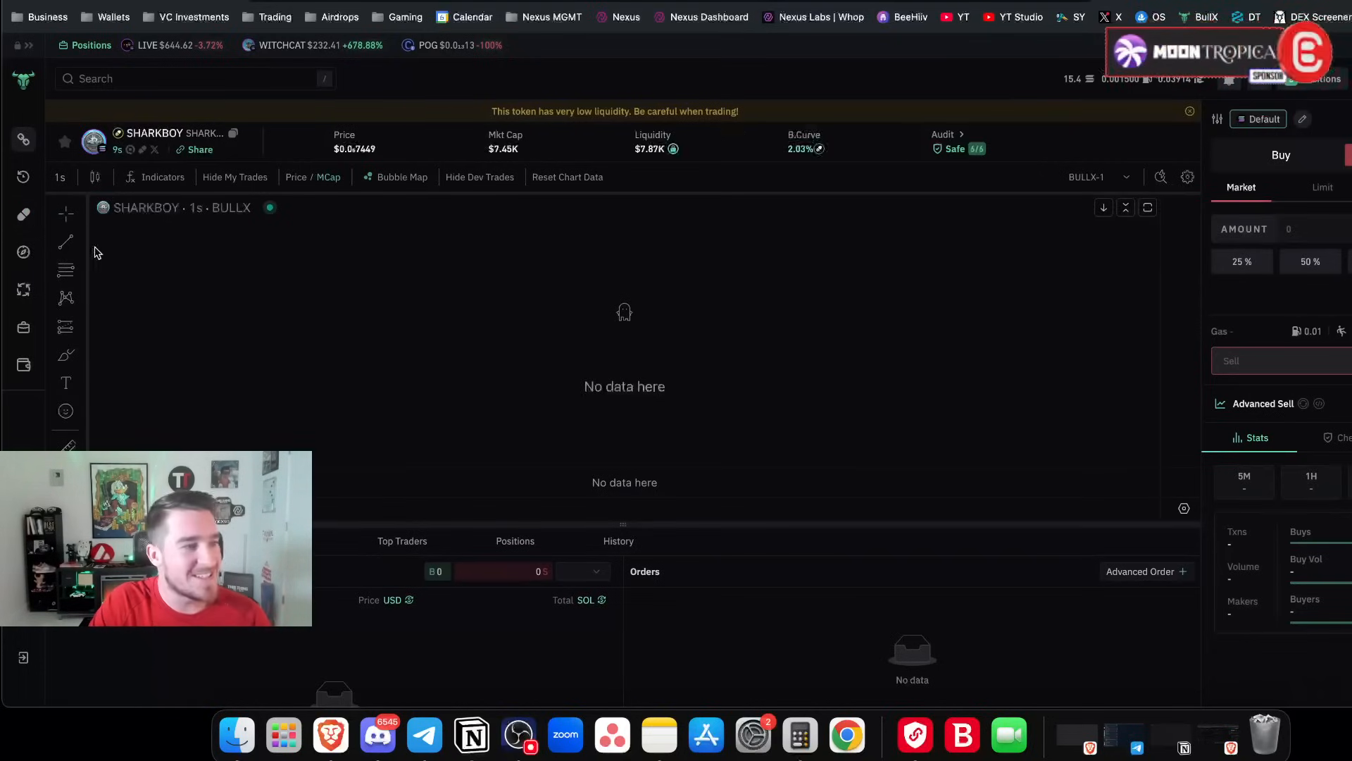
click(18, 216)
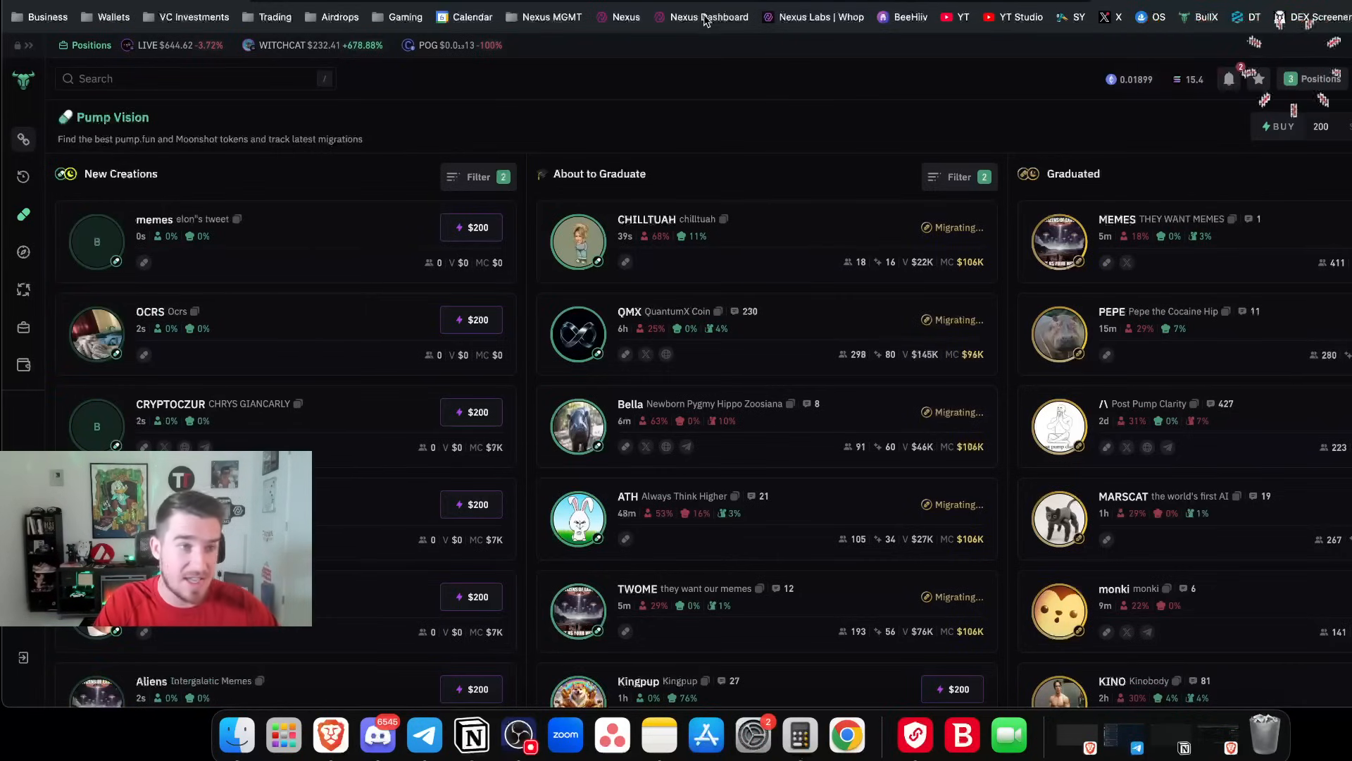
scroll(735, 267, down, 2)
scroll(734, 269, down, 5)
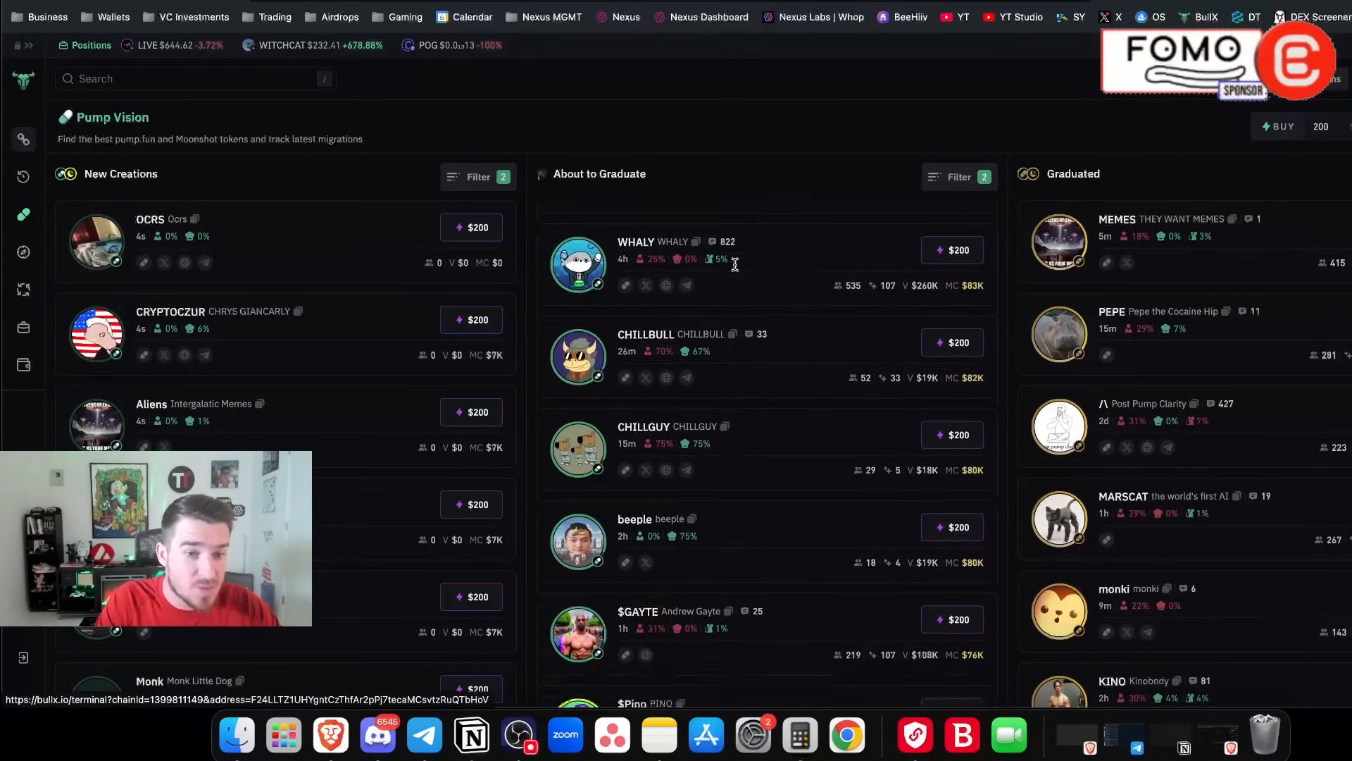
scroll(734, 270, down, 4)
scroll(735, 270, up, 10)
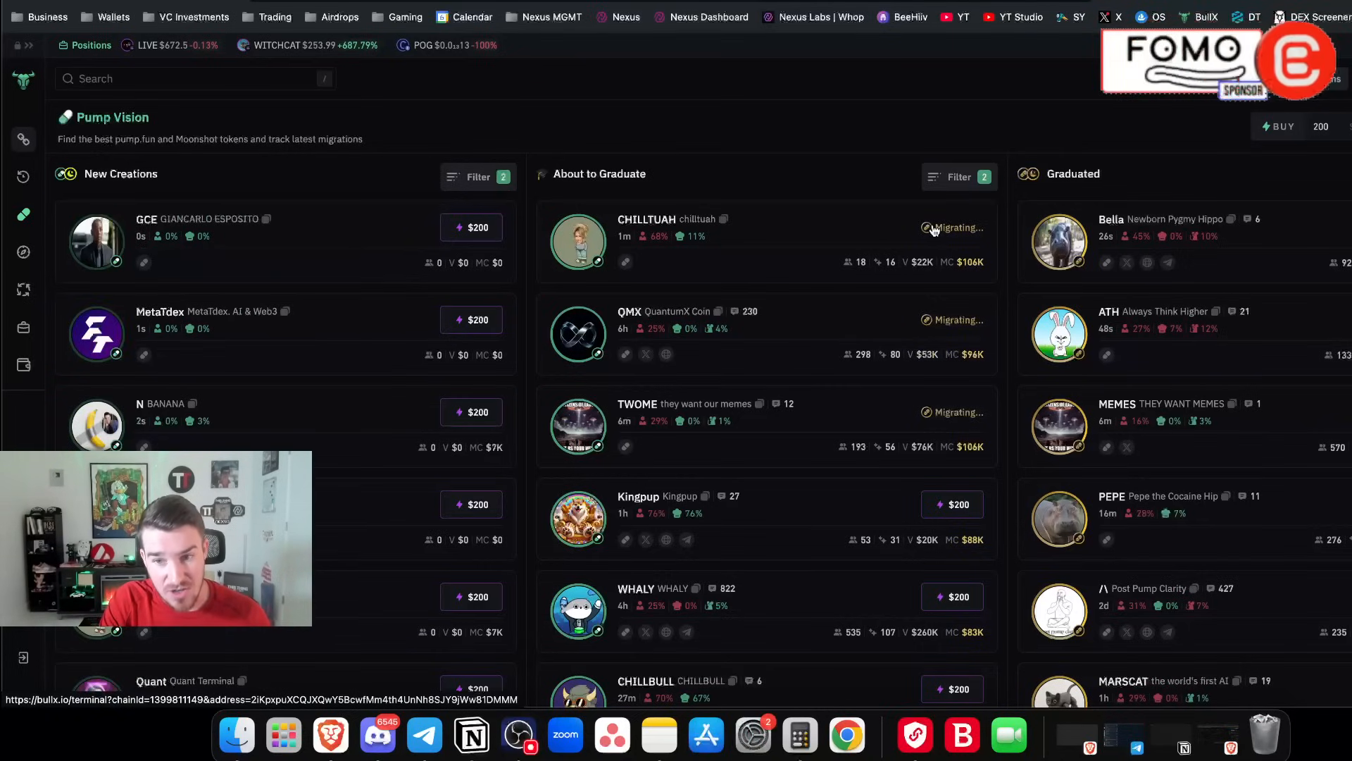
Step: Open the MEMES token's trading page in BullX
click(1113, 405)
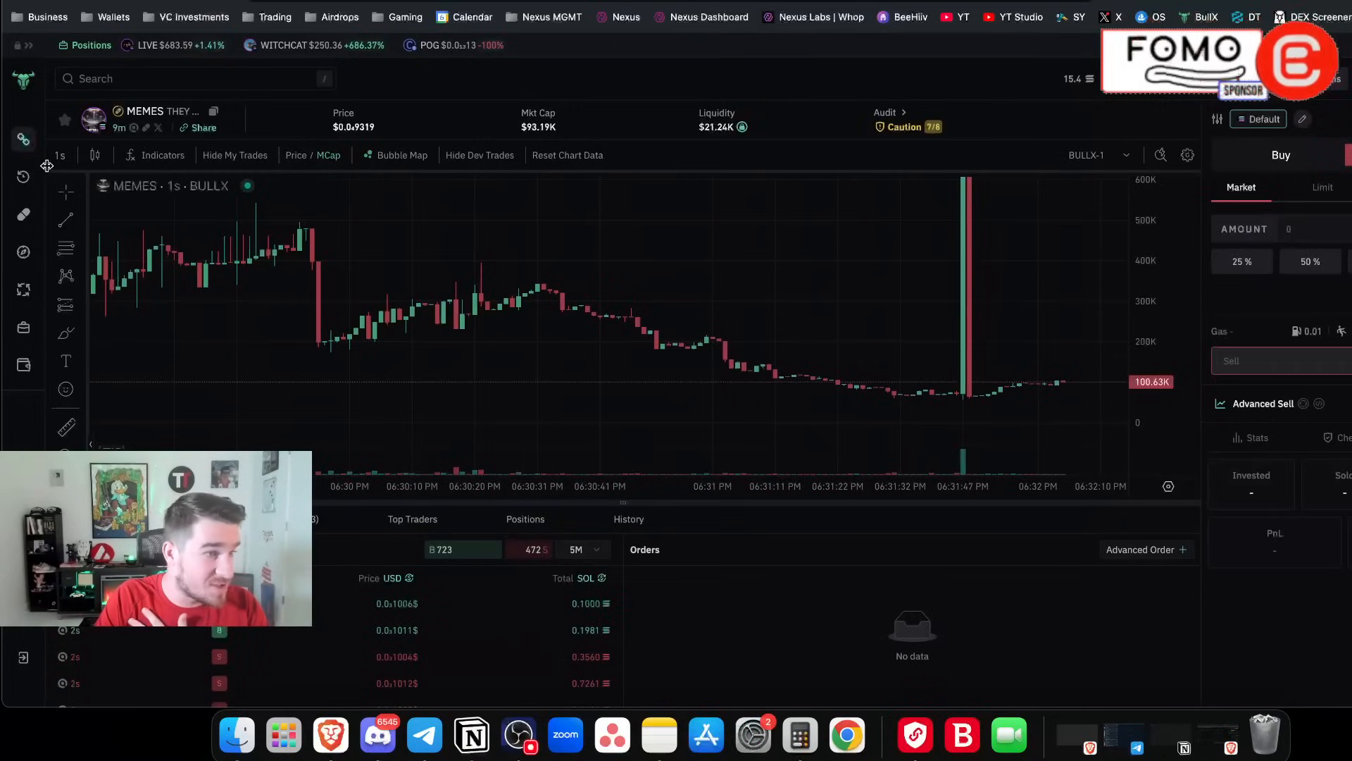
Step: Return to Pump Vision's New Creations, About to Graduate and Graduated lists
click(25, 217)
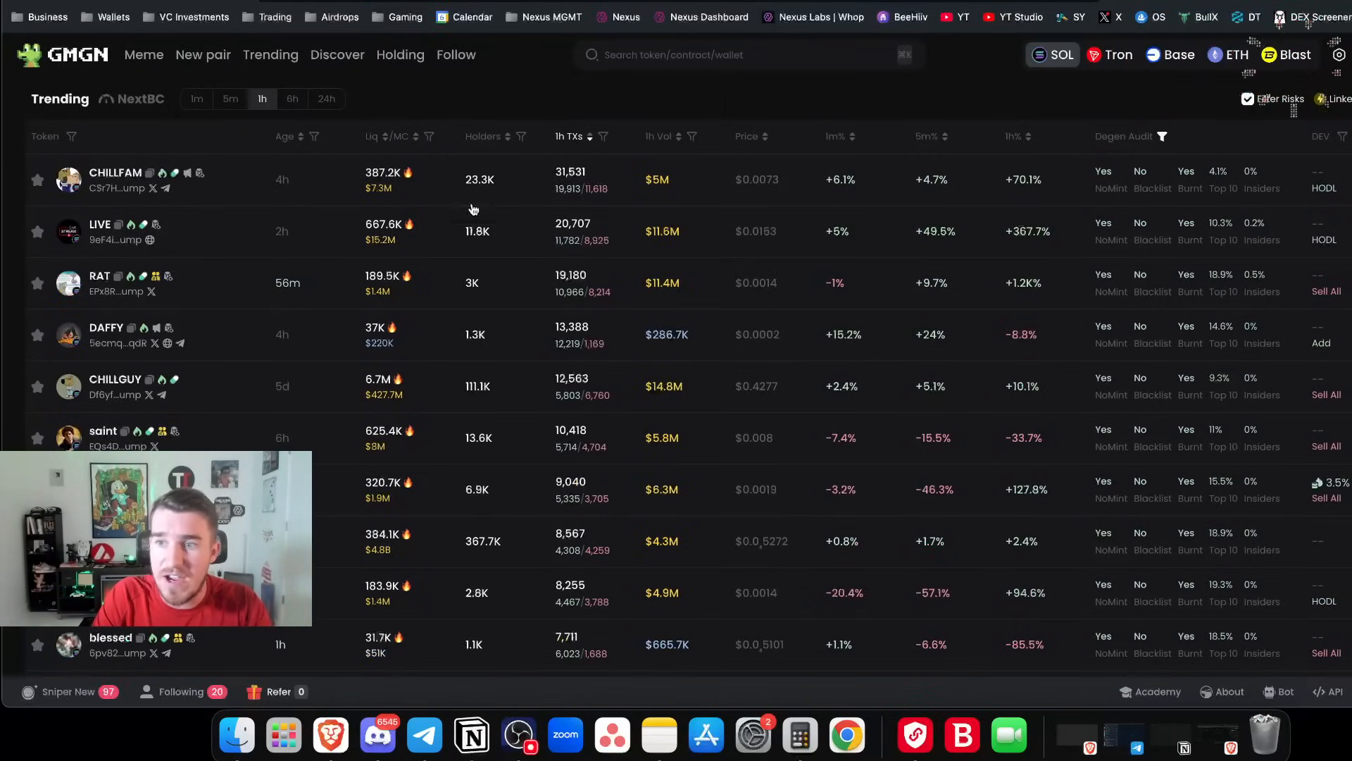
scroll(477, 234, down, 1)
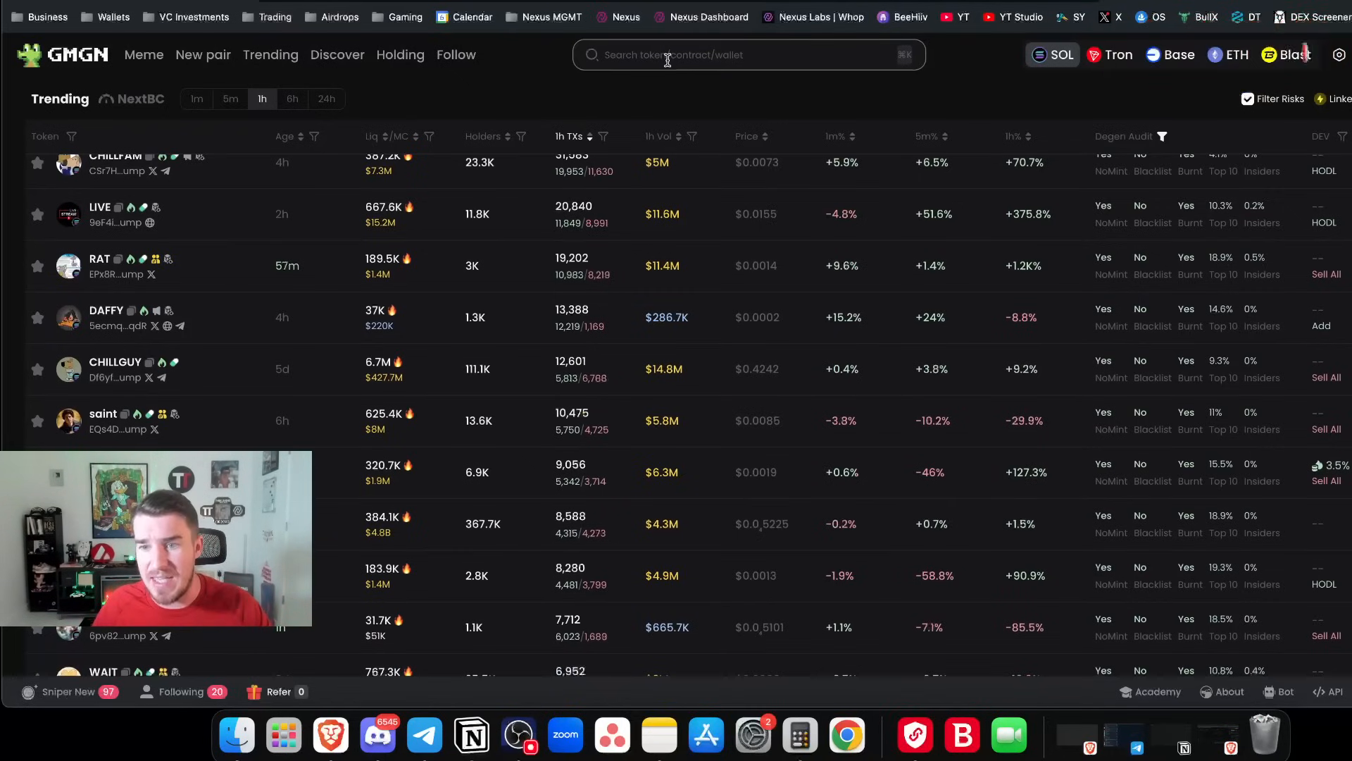
Step: Show the live buy and sell activity feed of followed wallets in GMGN
click(456, 54)
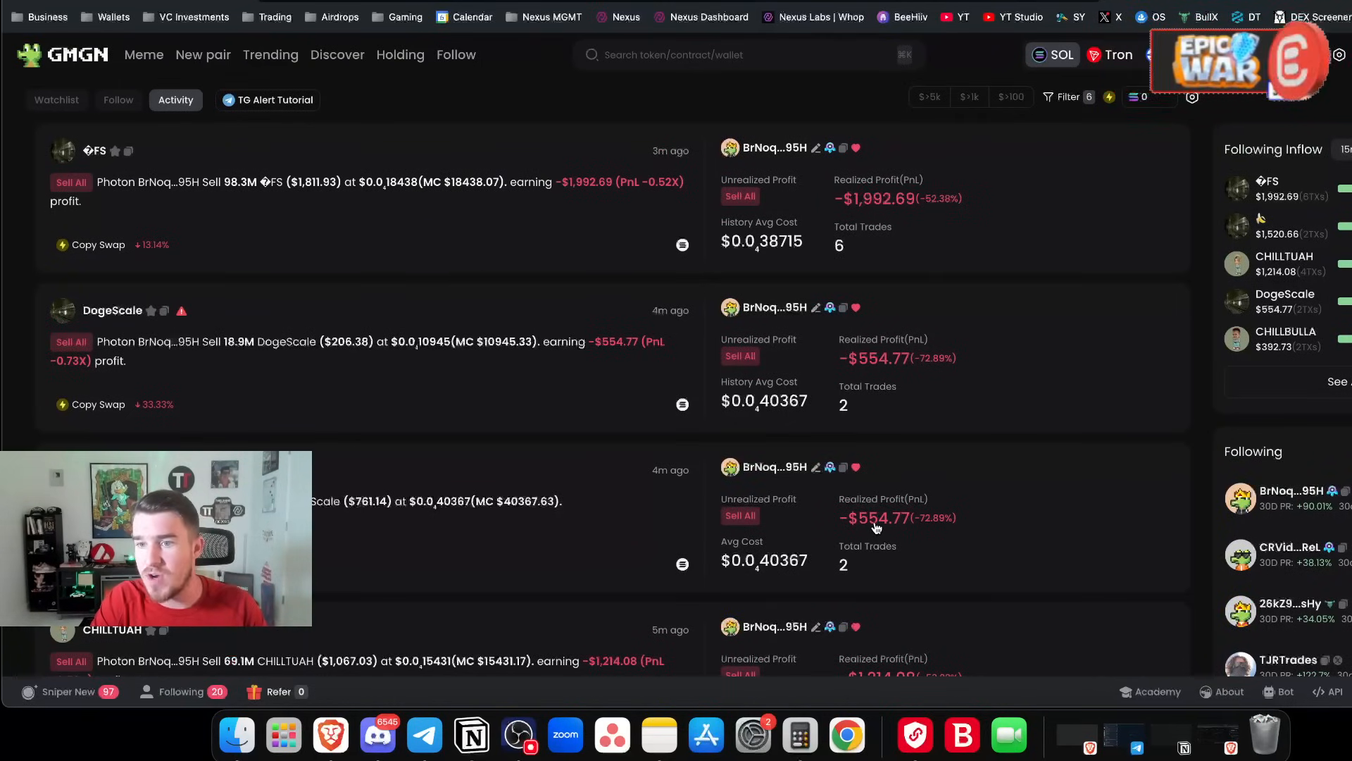
scroll(875, 526, down, 1)
scroll(875, 526, down, 1)
scroll(875, 525, down, 2)
scroll(876, 524, down, 2)
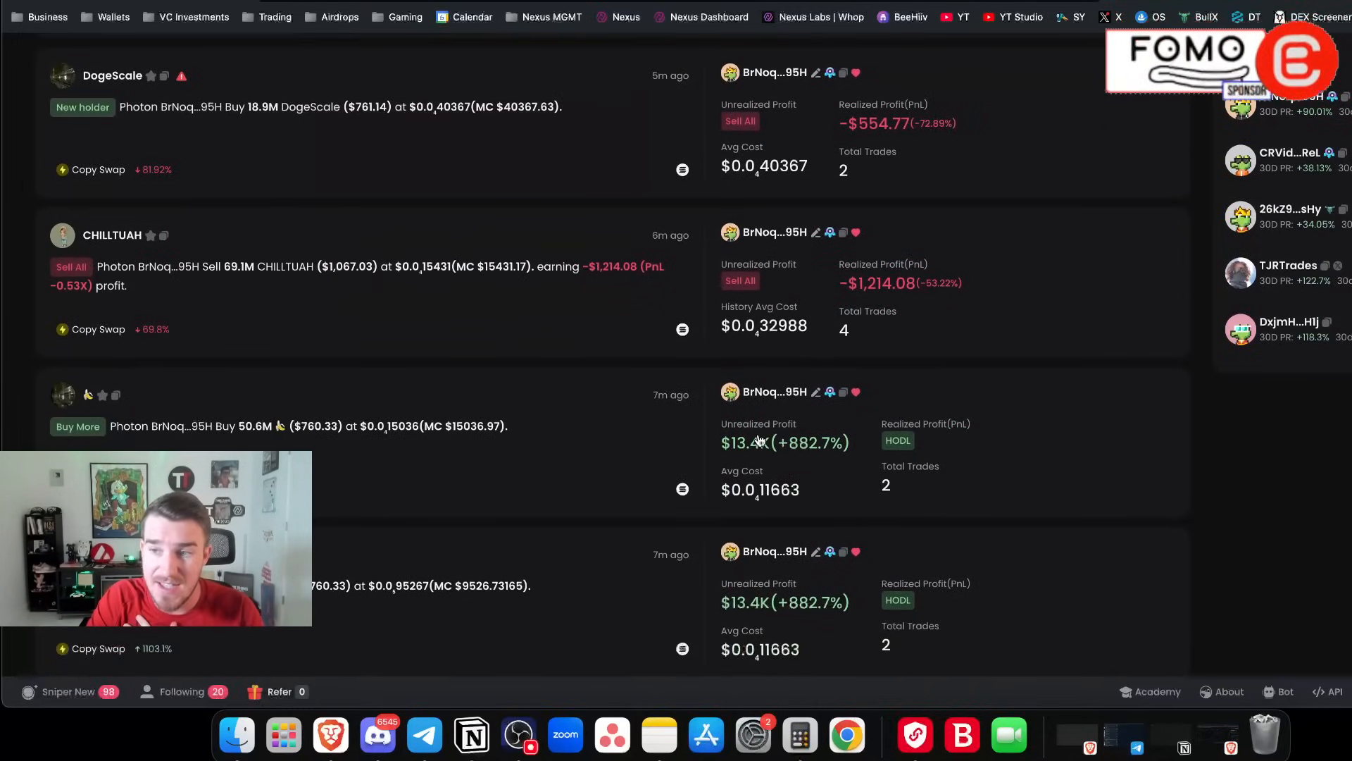
scroll(759, 442, up, 5)
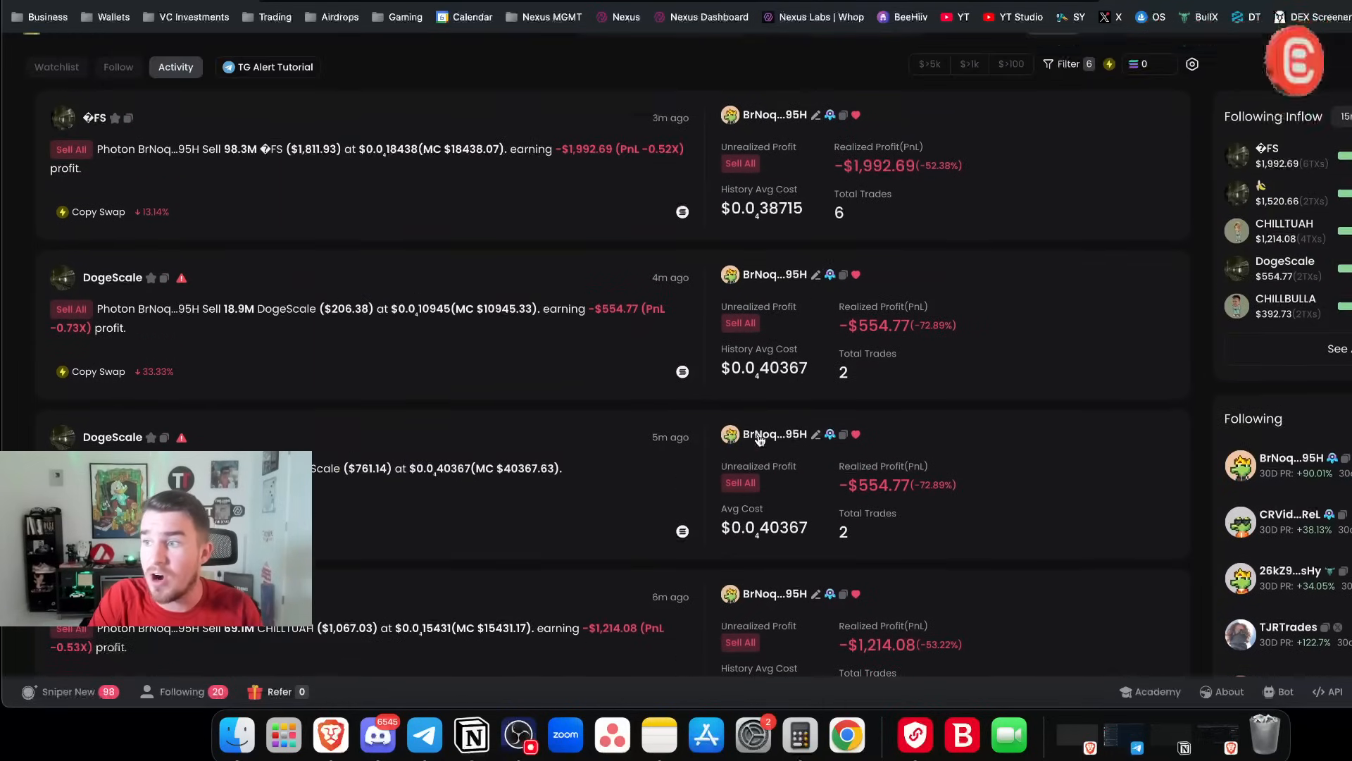
Step: Open a followed trader's wallet profile with its 7-day PnL and win rate
click(1273, 632)
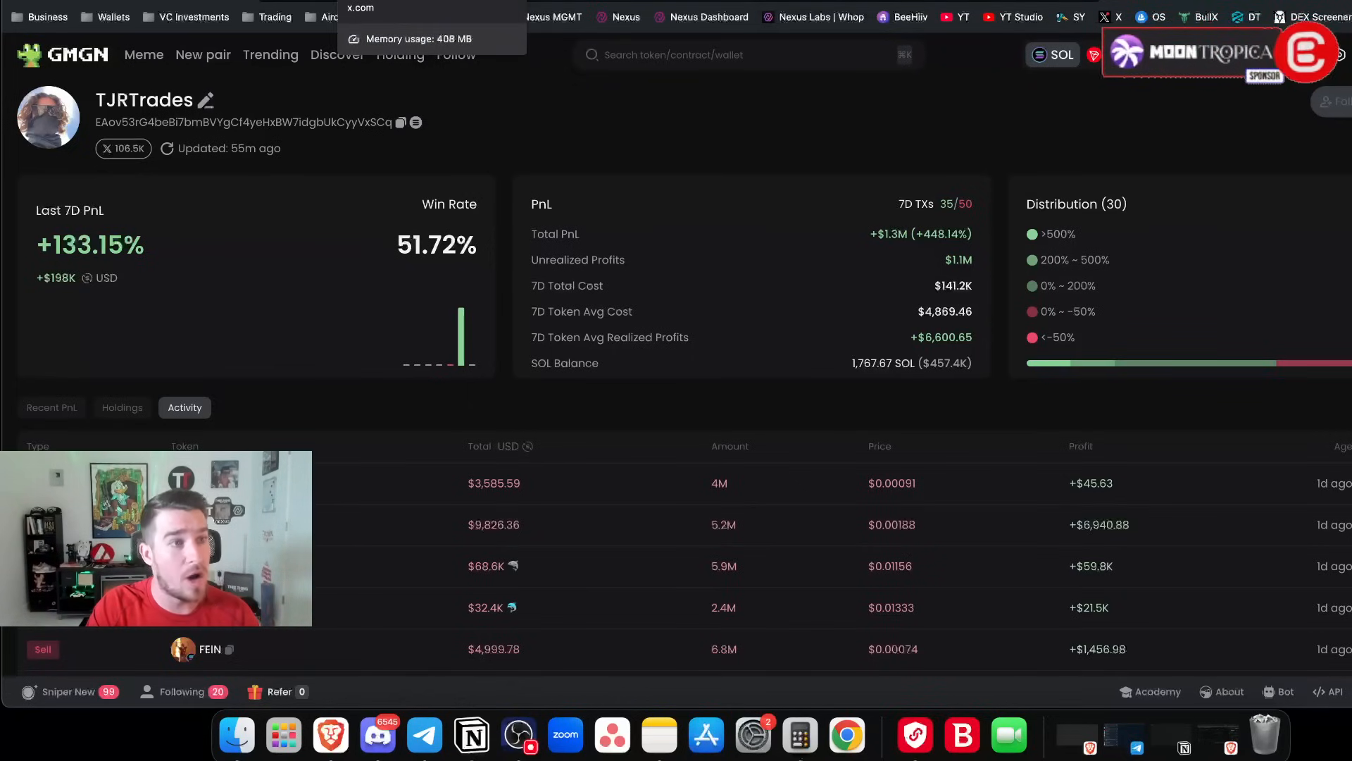
Step: Bring up CZ BNB's X profile and look over its recent posts
click(402, 1)
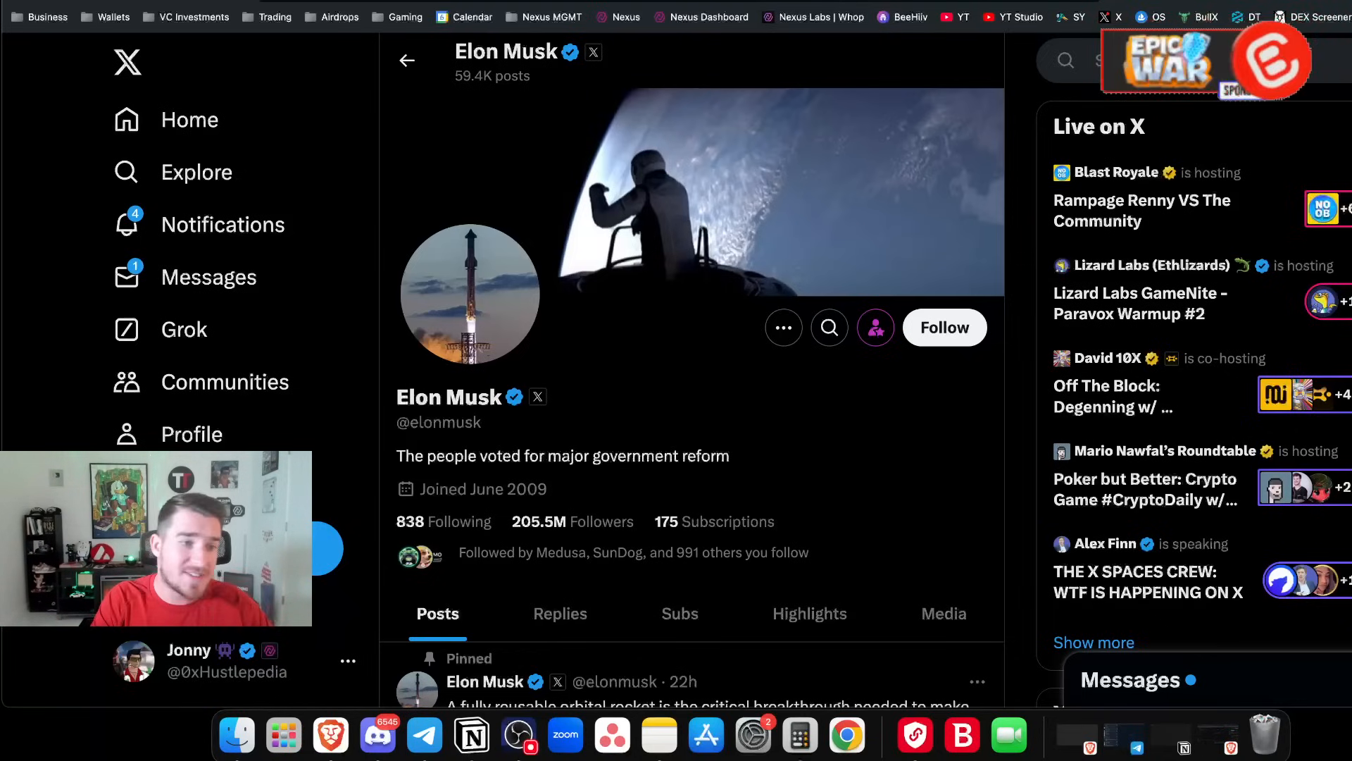
scroll(719, 303, down, 3)
scroll(719, 303, down, 6)
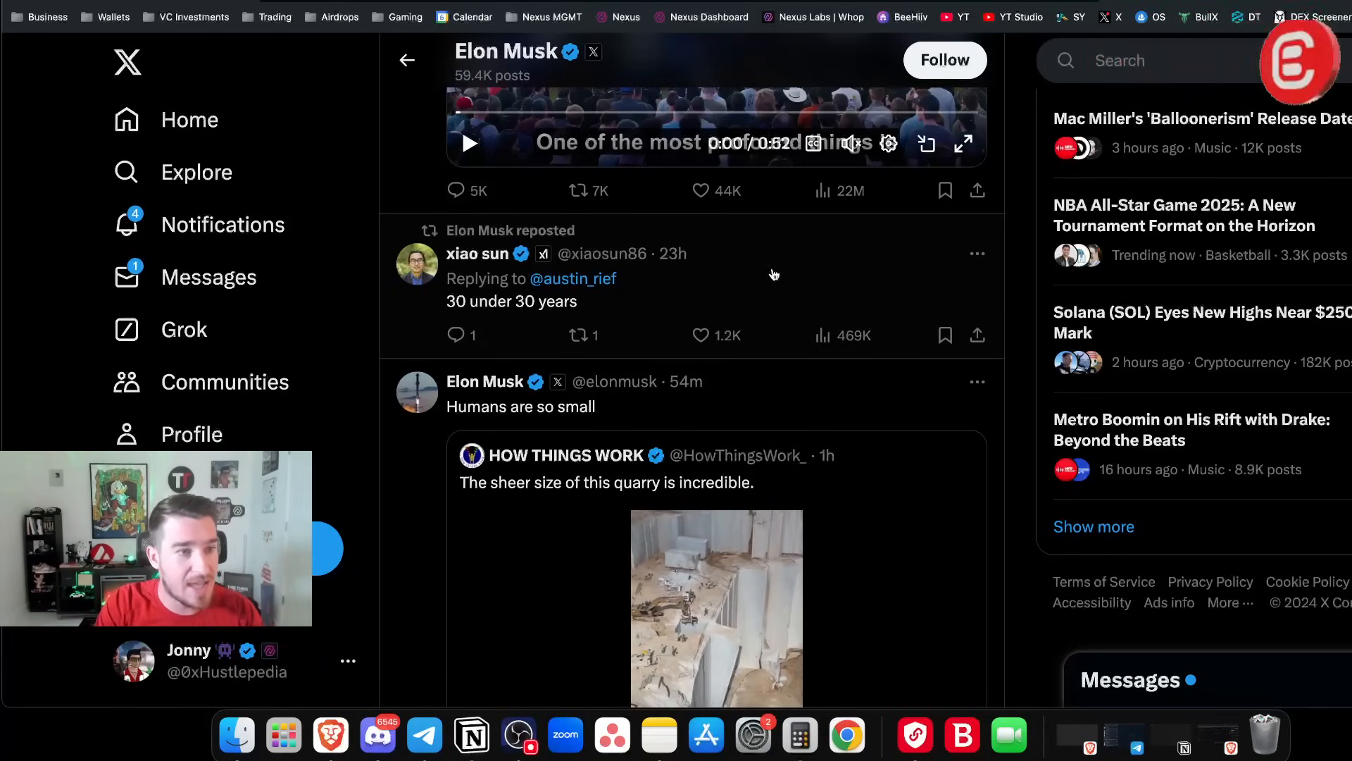
scroll(769, 279, down, 5)
scroll(770, 279, down, 5)
scroll(776, 274, down, 5)
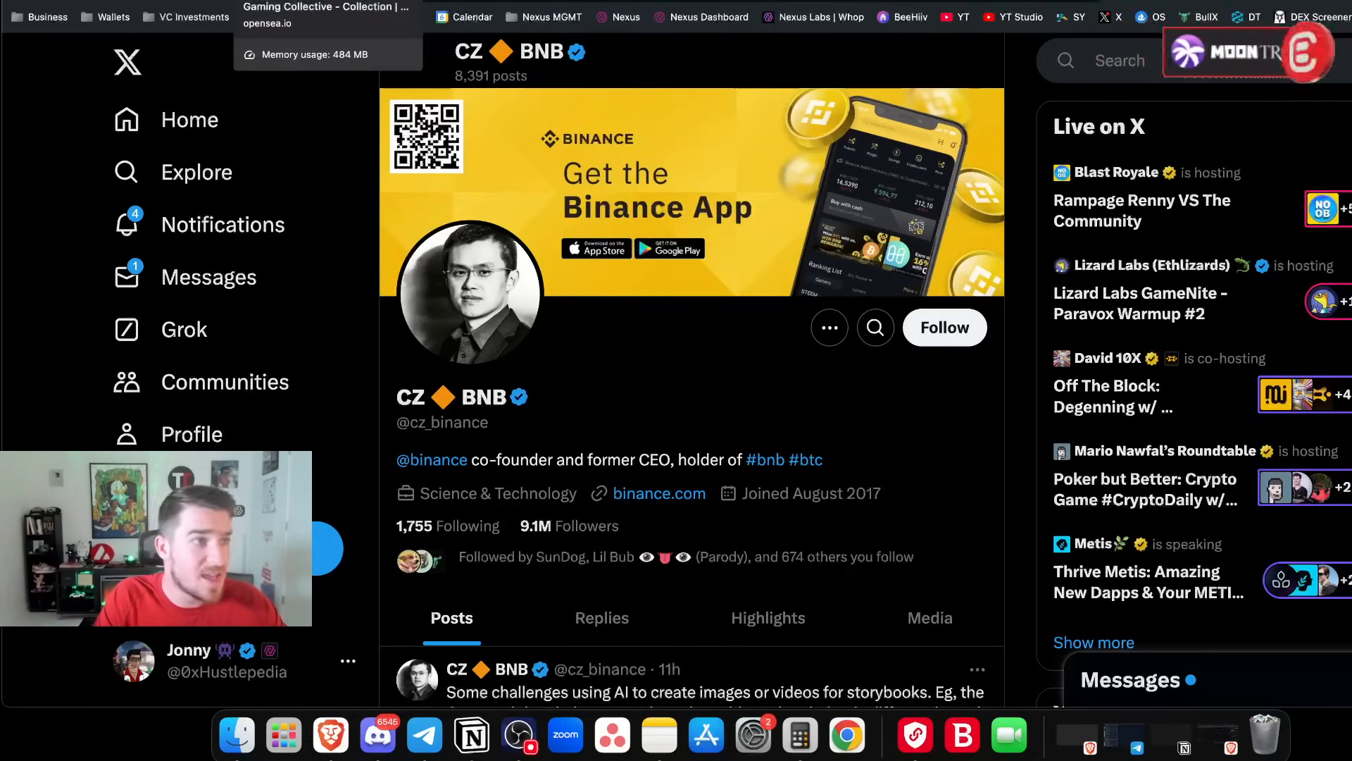
Step: View the This Thing Of Ours collection on OpenSea, then the Nexus Labs Whop page
click(318, 6)
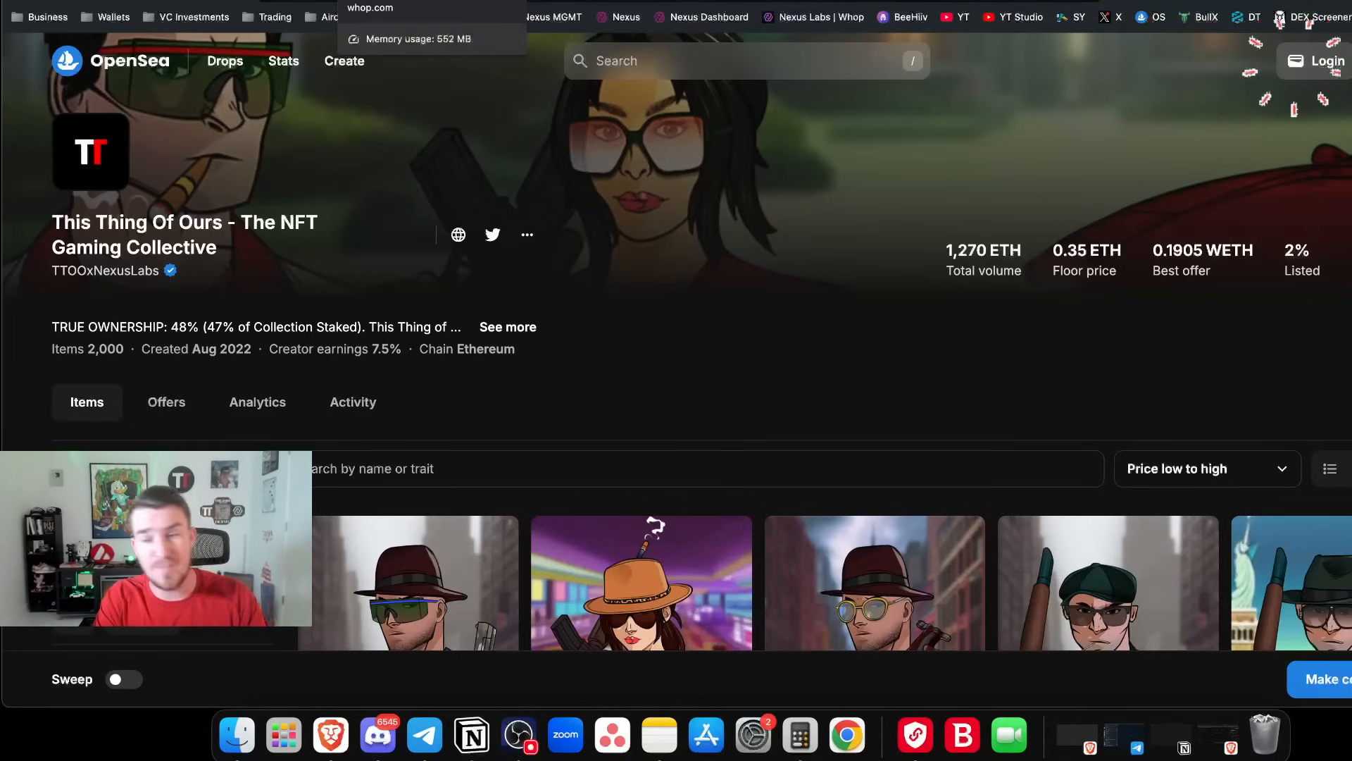
click(434, 1)
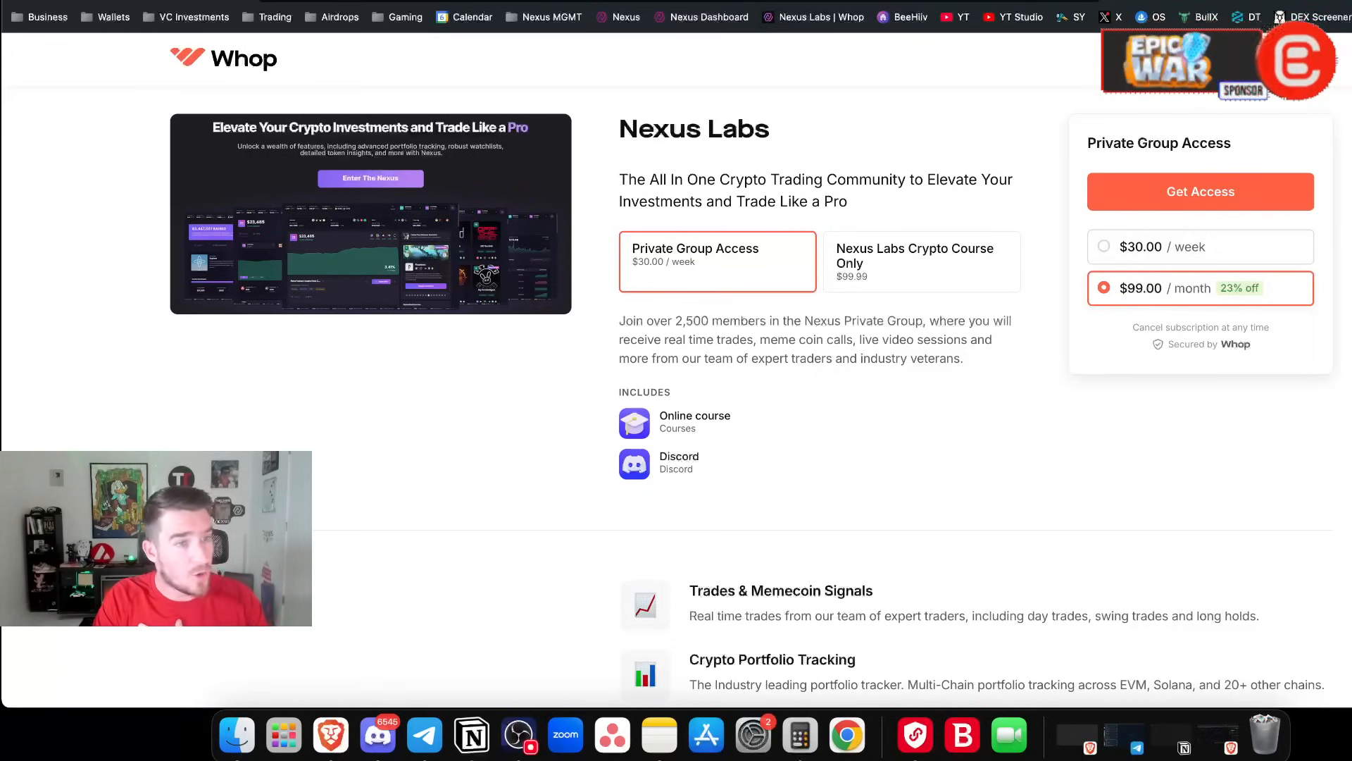
key(ctrl+Tab)
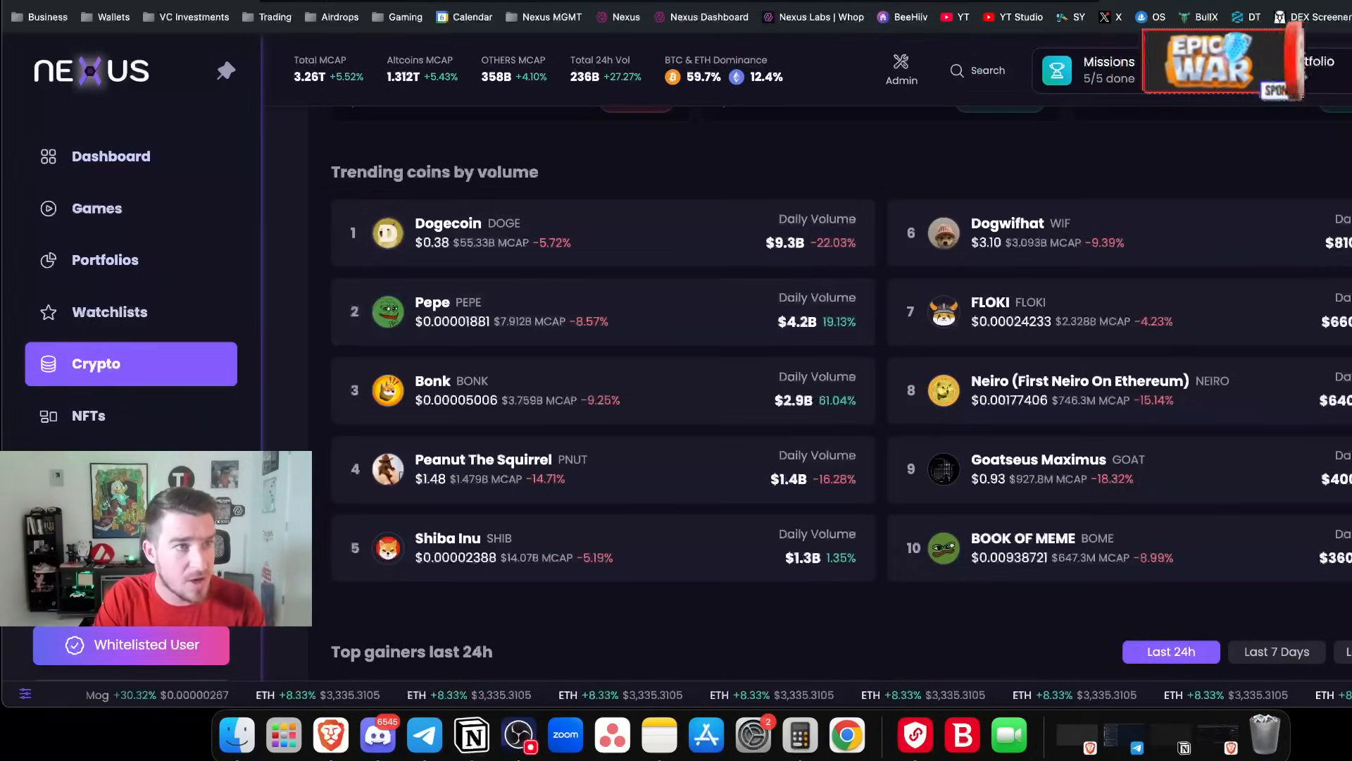
key(ctrl+Tab)
key(ctrl+Tab)
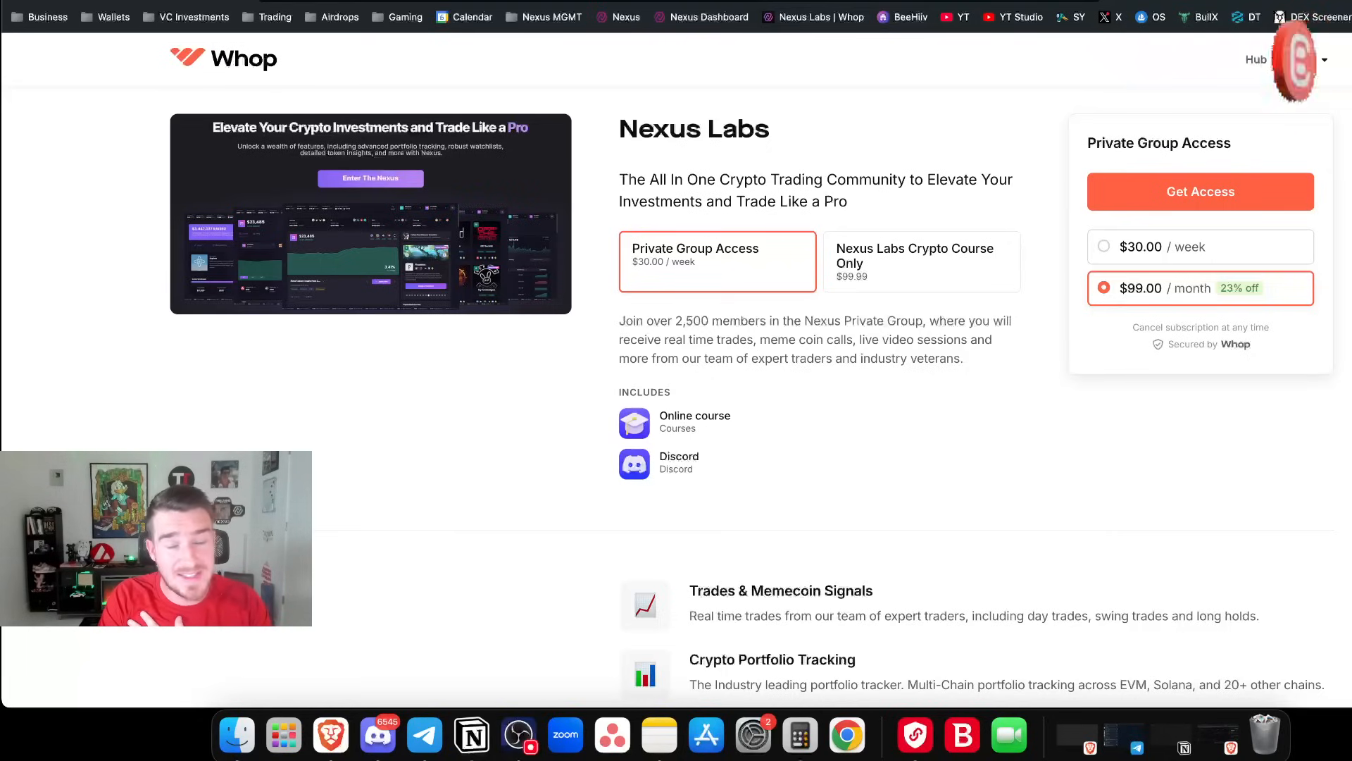
Step: Look over the Spider Sensei X profile, then the Potion Alpha Whop page
key(ctrl+Tab)
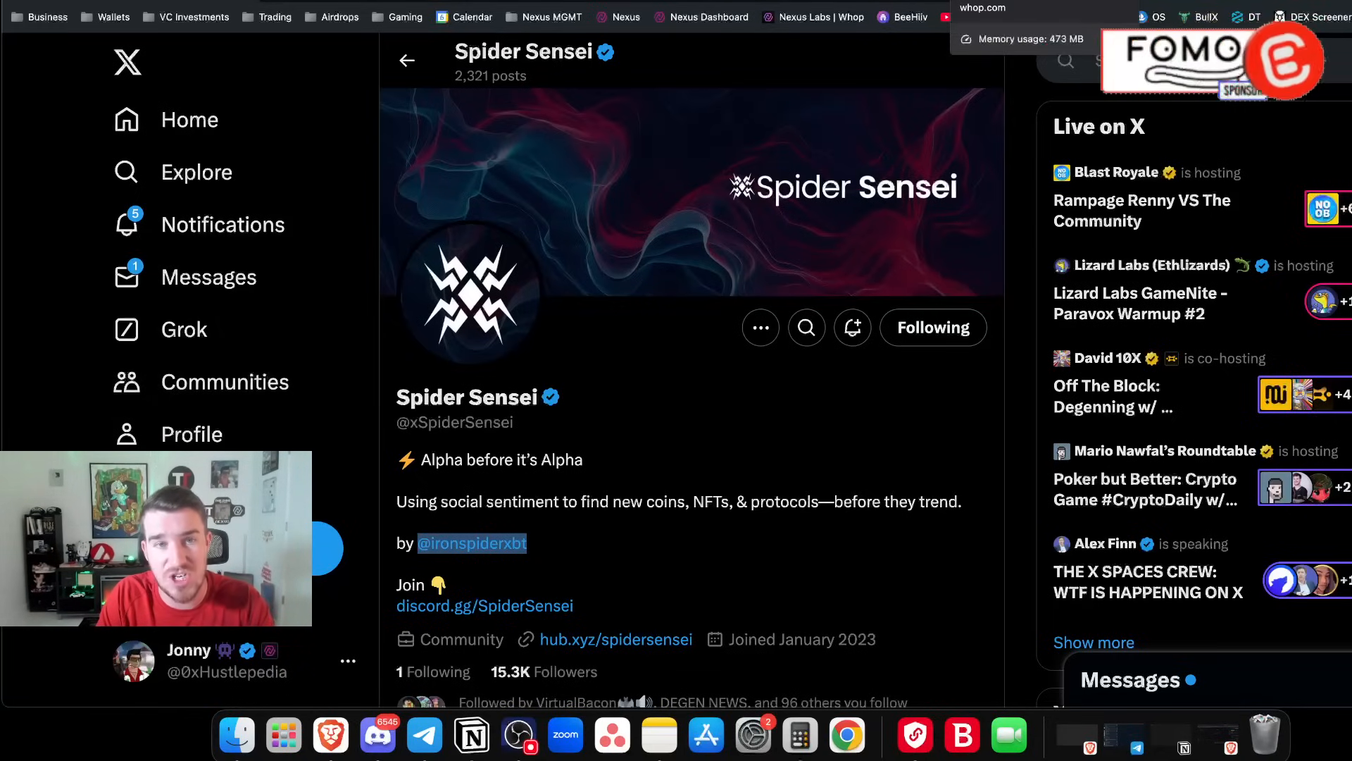
click(1015, 2)
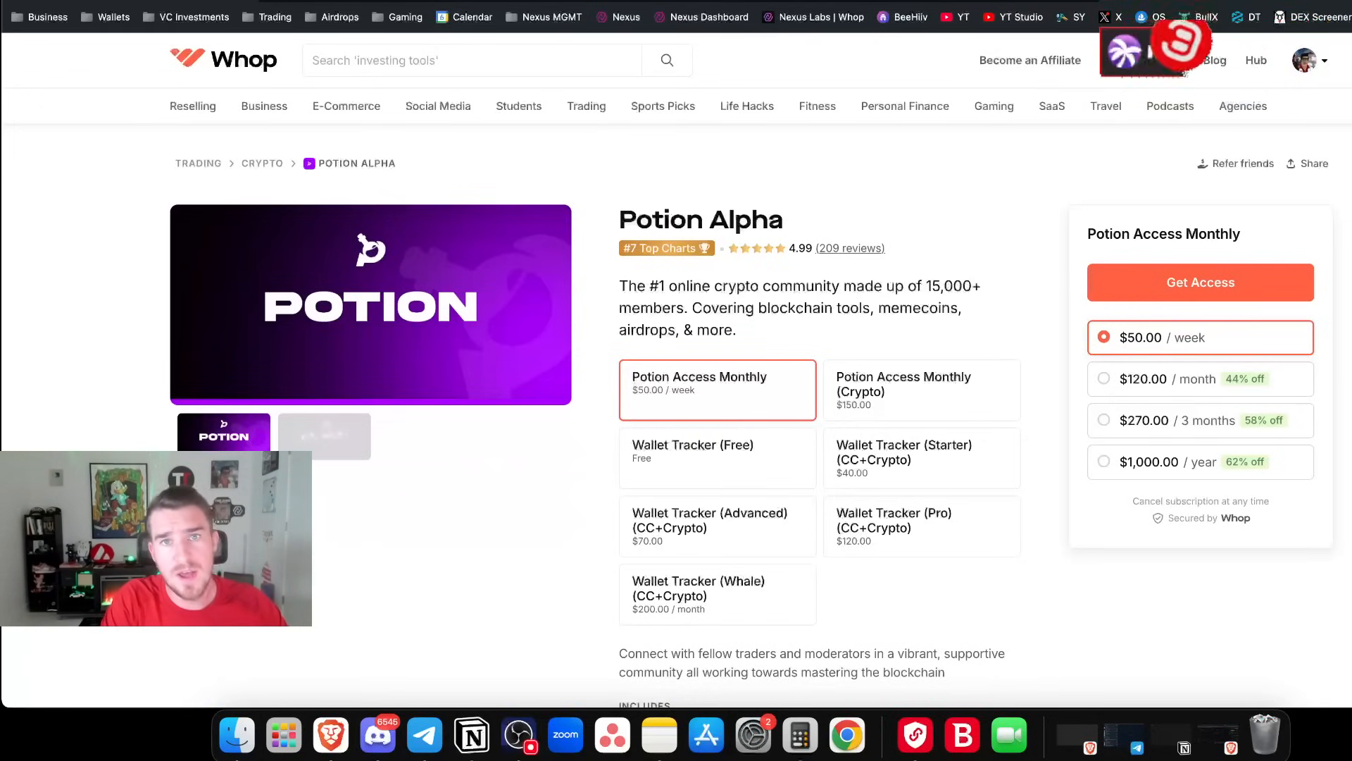
Step: Flip back to the X profile briefly, then return to Potion Alpha's plans on Whop
key(ctrl+shift+Tab)
click(1014, 2)
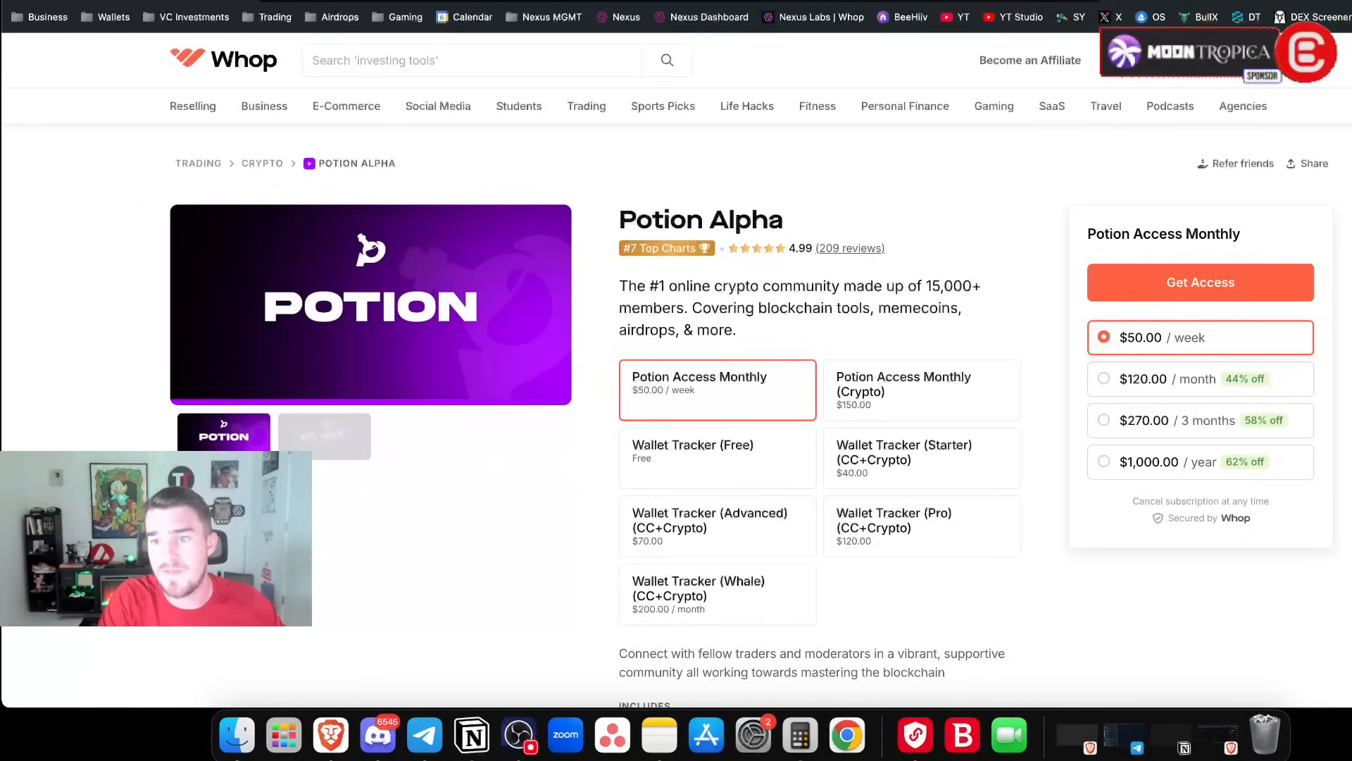